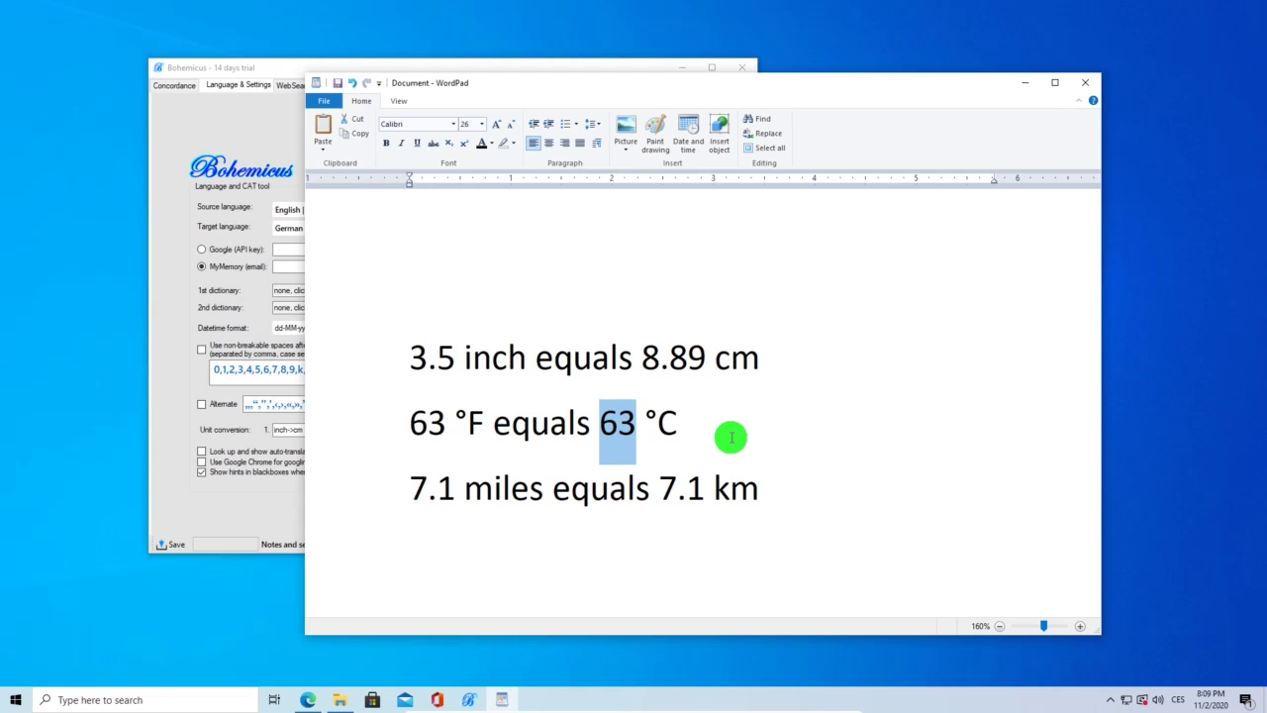
Step: Convert the selected 63 before °C from Fahrenheit to Celsius and the 7.1 before km from miles to kilometres
key("ctrl")
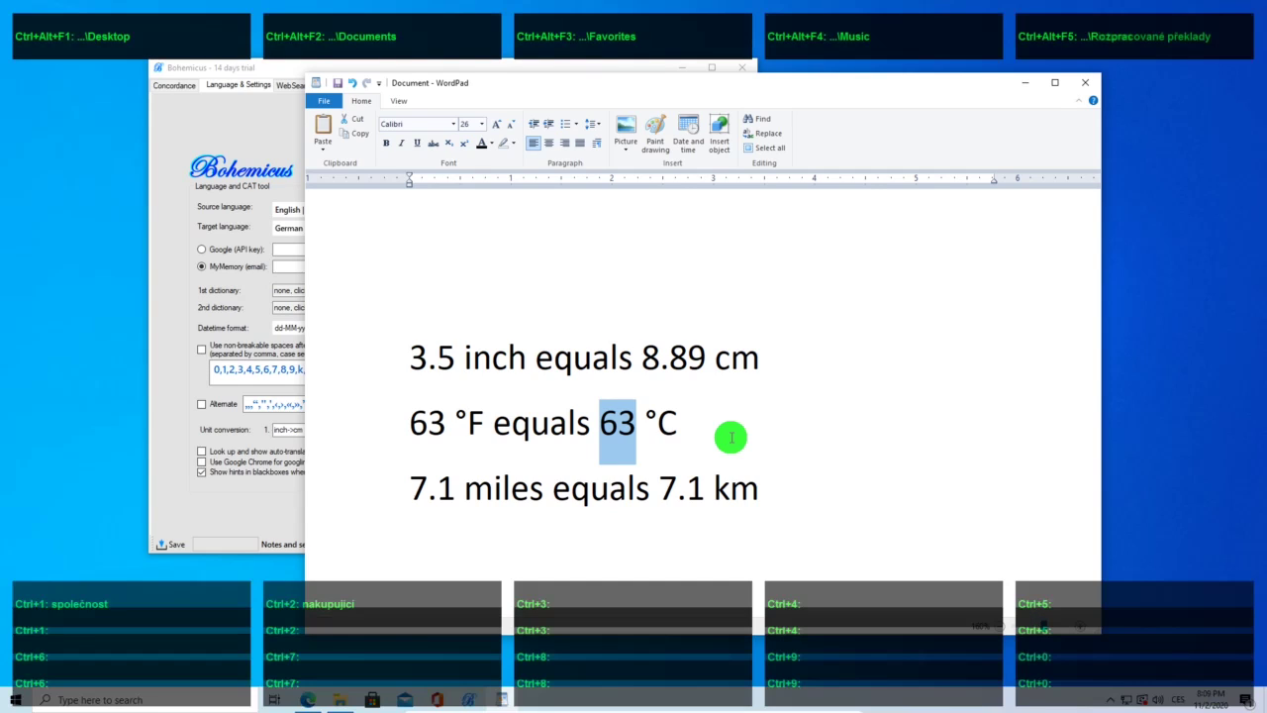
key("ctrl+F2")
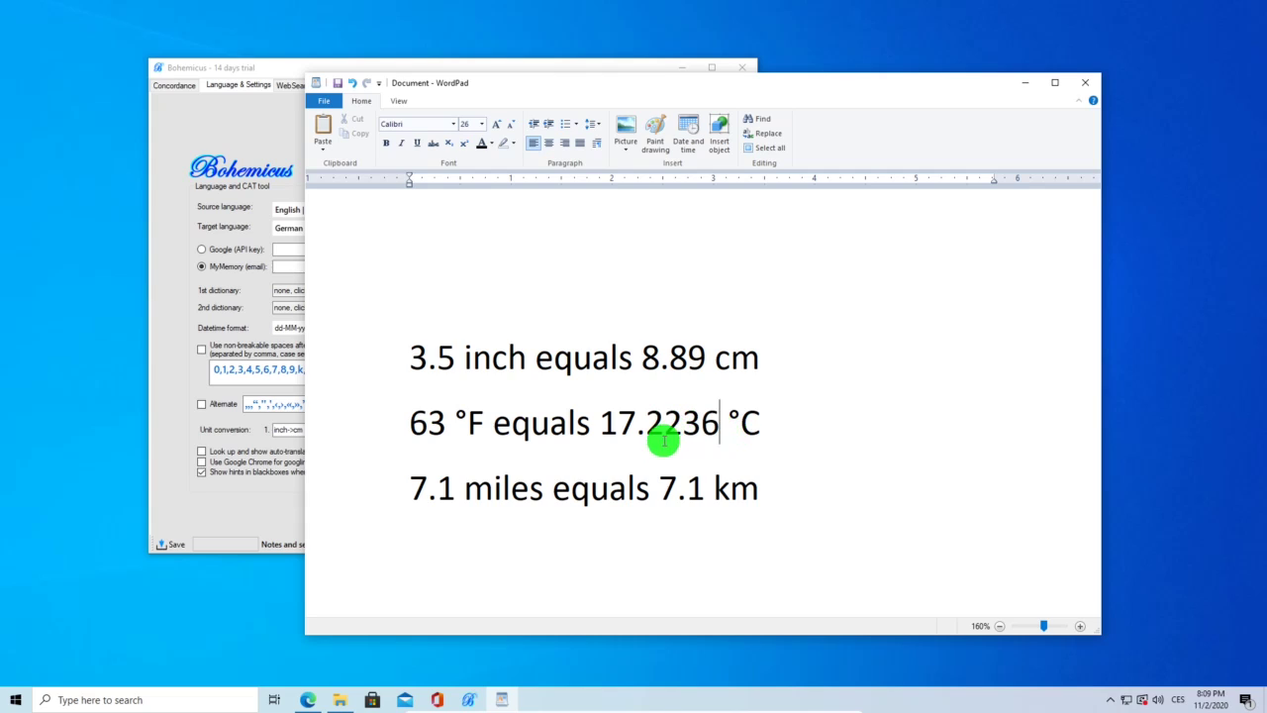
left_click(570, 487)
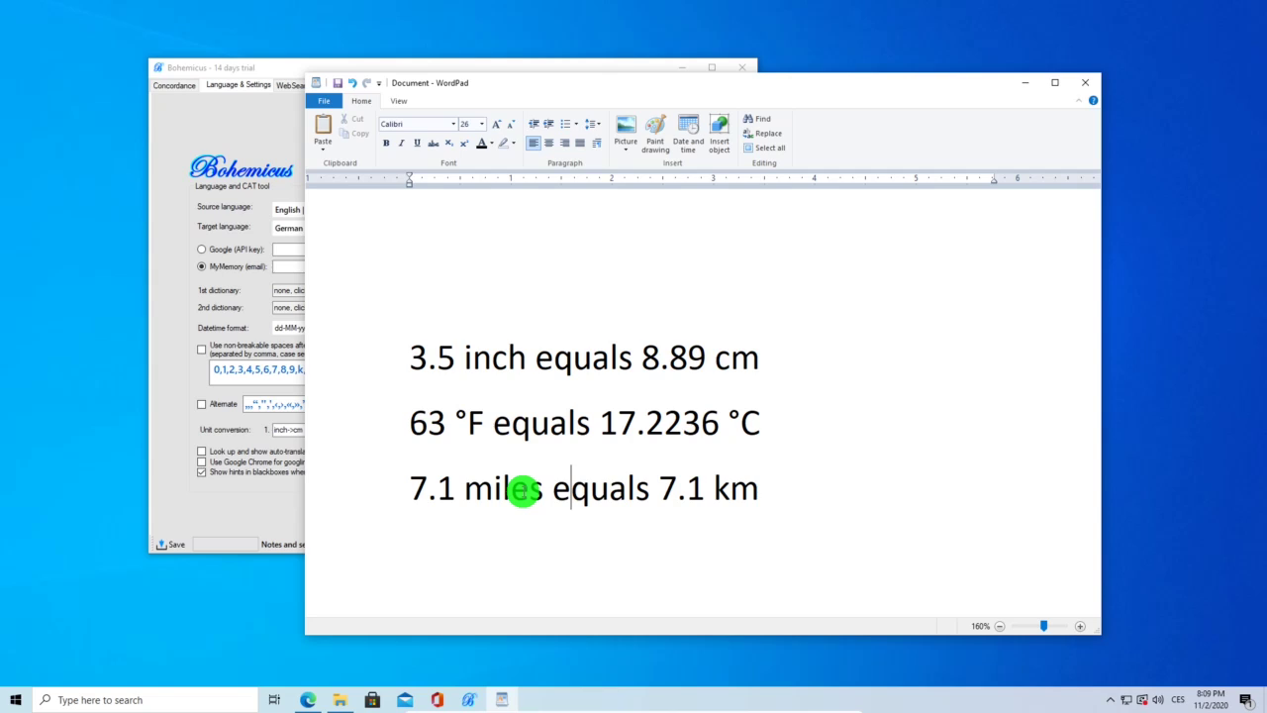
left_click(657, 485)
key("shift+Right")
key("shift+Right")
key("shift+Right")
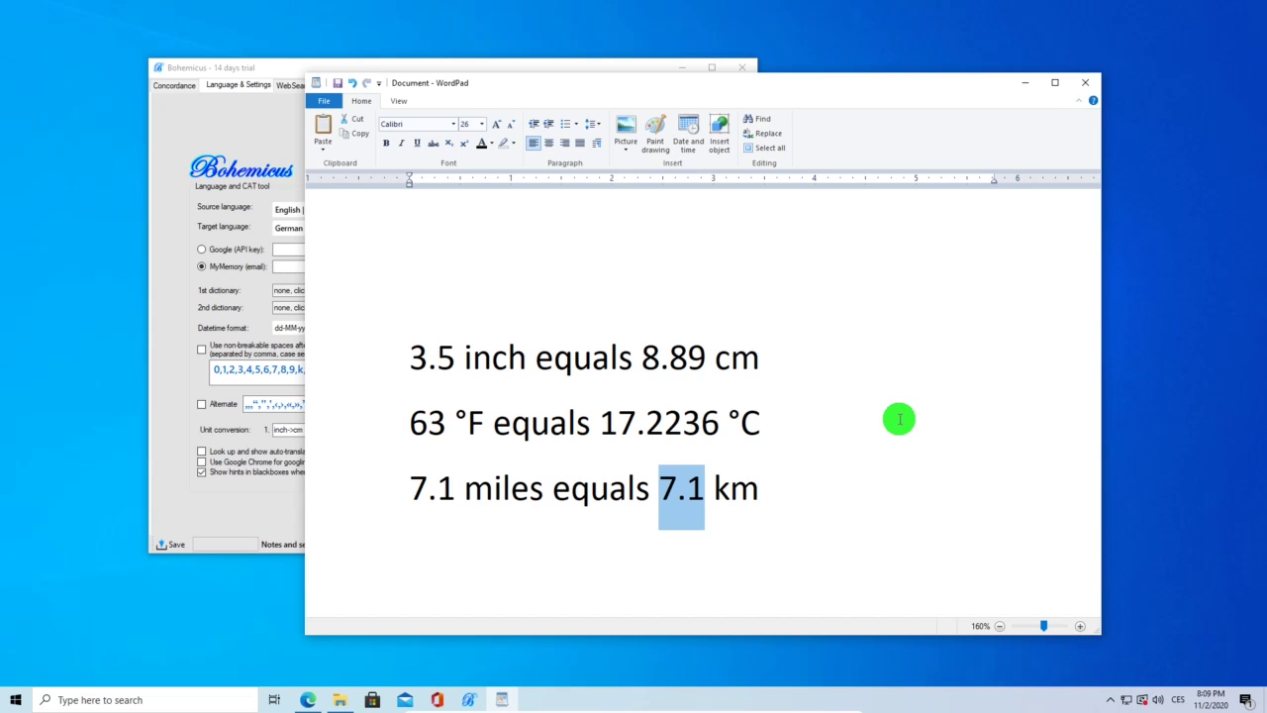
key("ctrl")
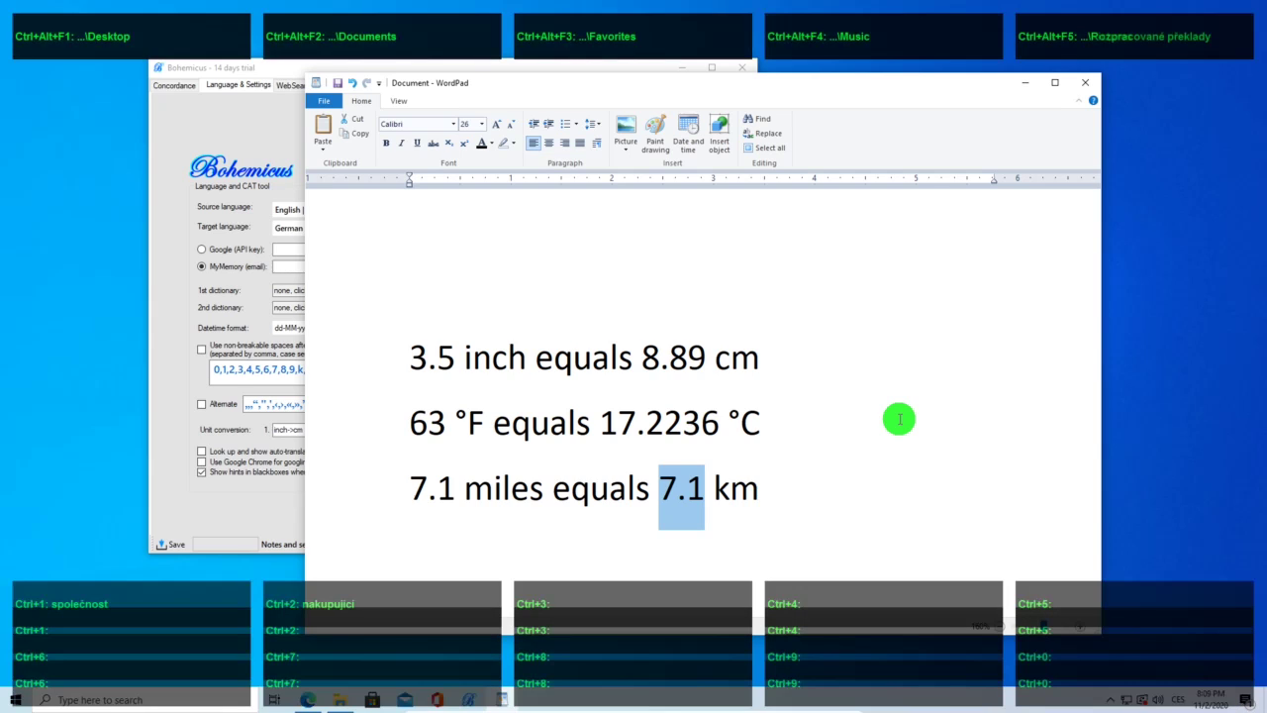
key("ctrl+u")
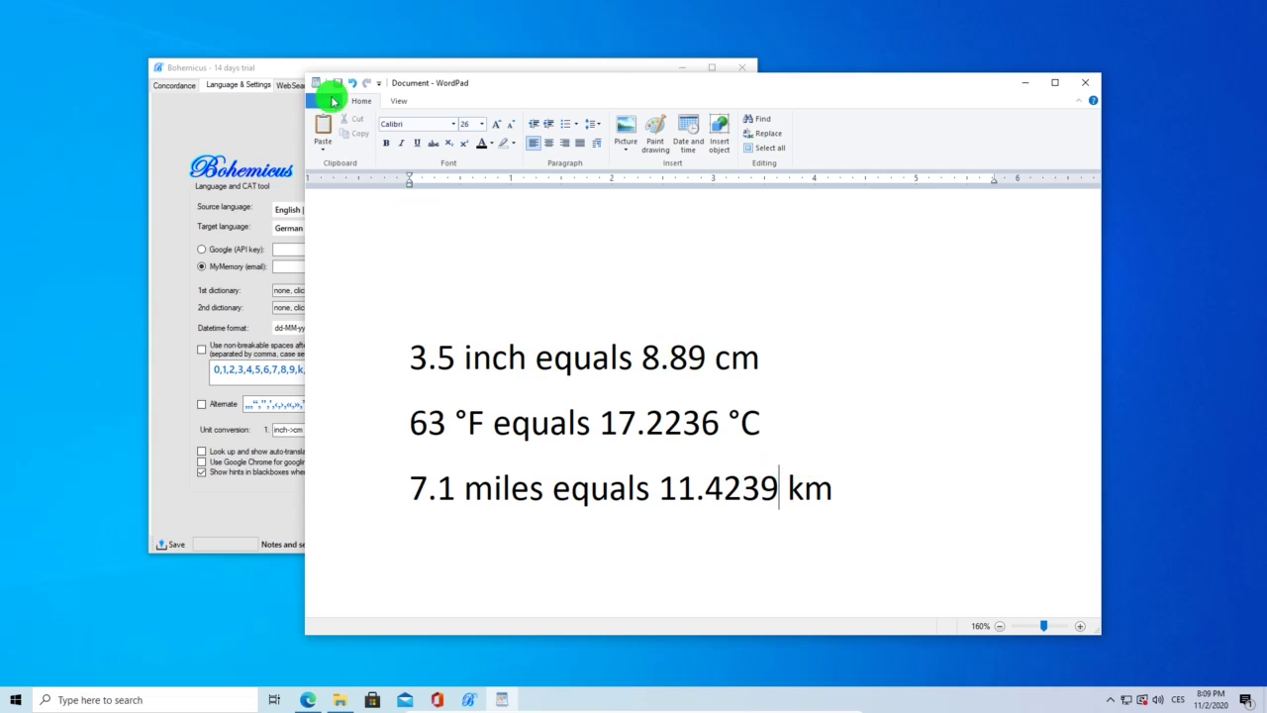
Step: Copy "3.5 inch" from the WordPad document and search Google for "3.5 inch in cm" in the Bohemicus web search
left_click(281, 69)
left_click(295, 85)
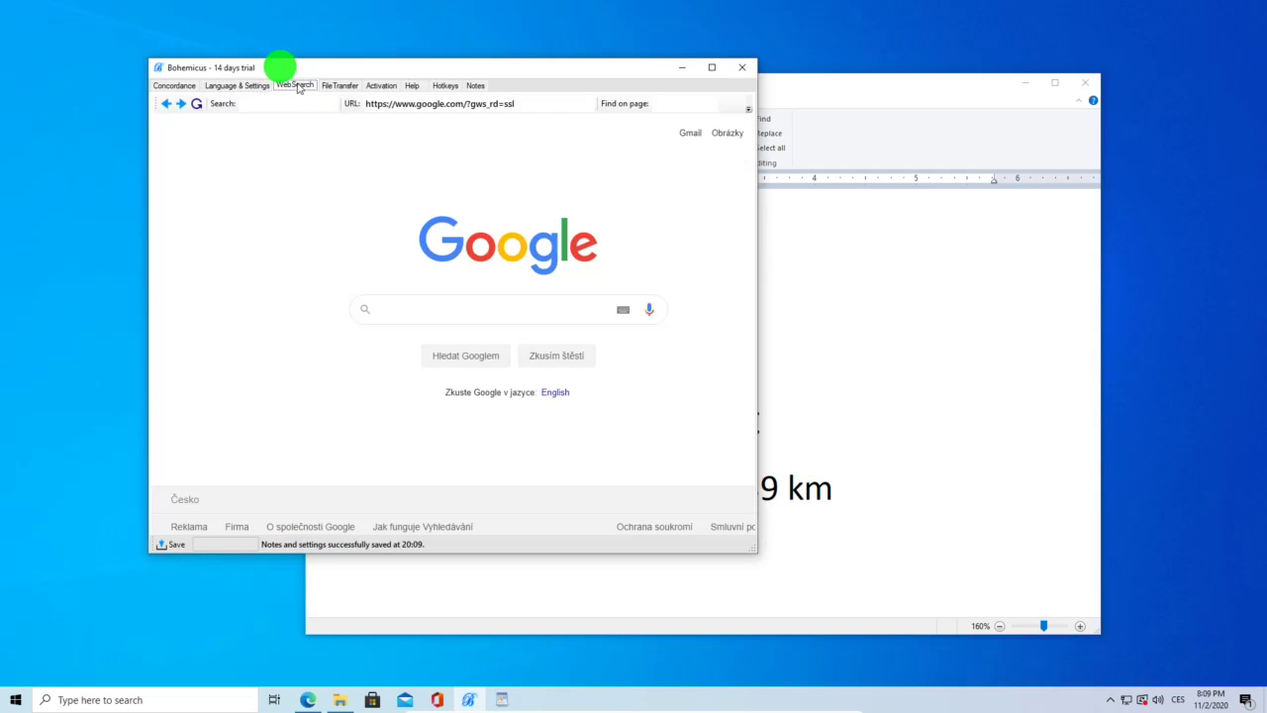
key("alt+Tab")
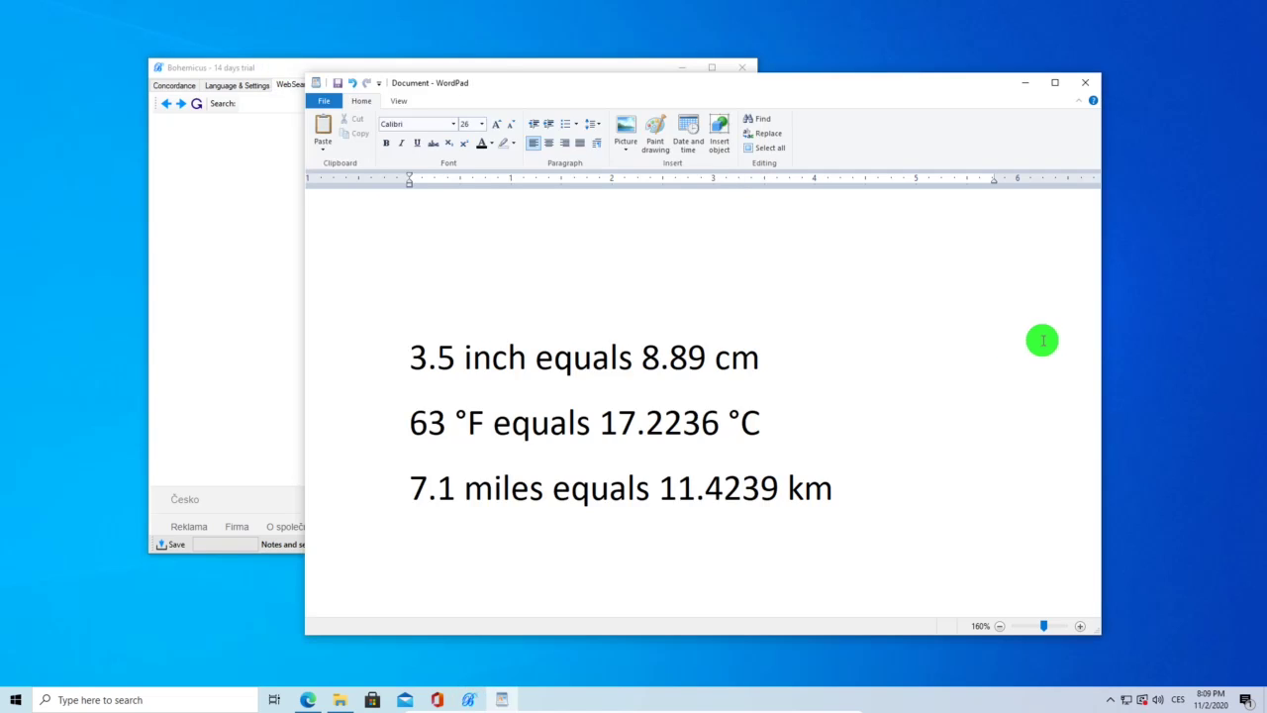
left_click_drag(414, 358, 537, 351)
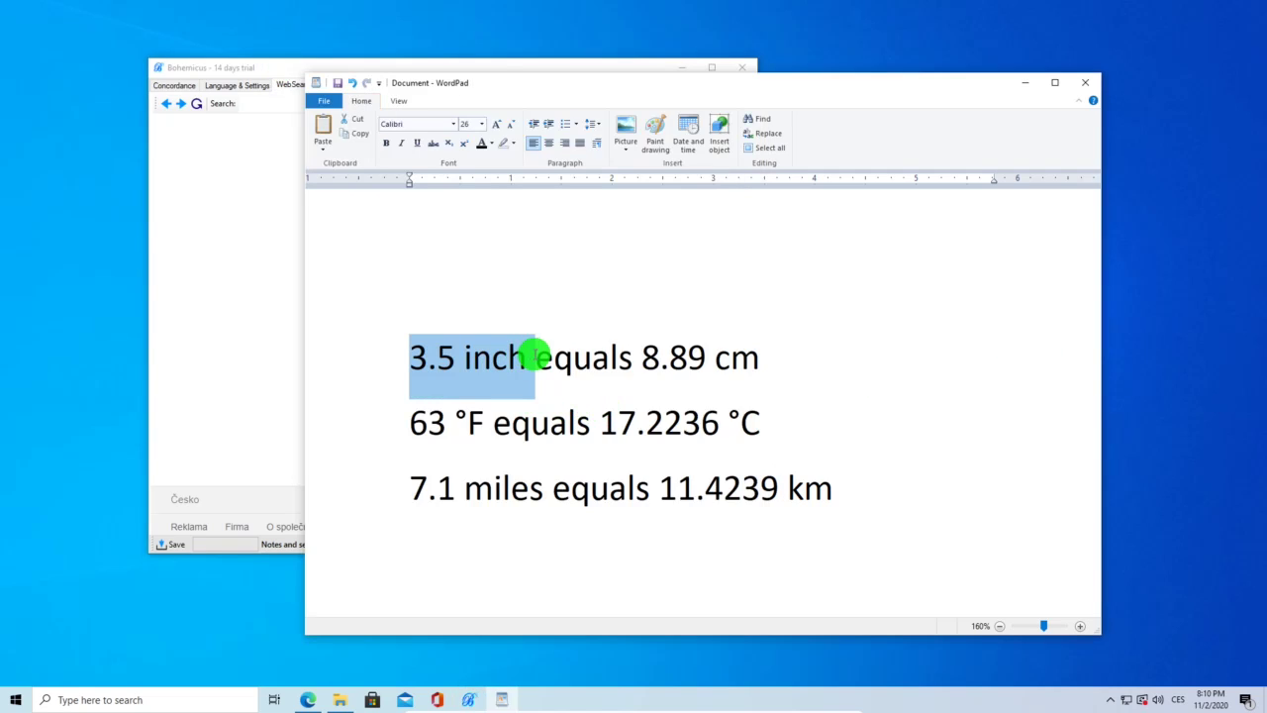
key("ctrl+c")
left_click(197, 206)
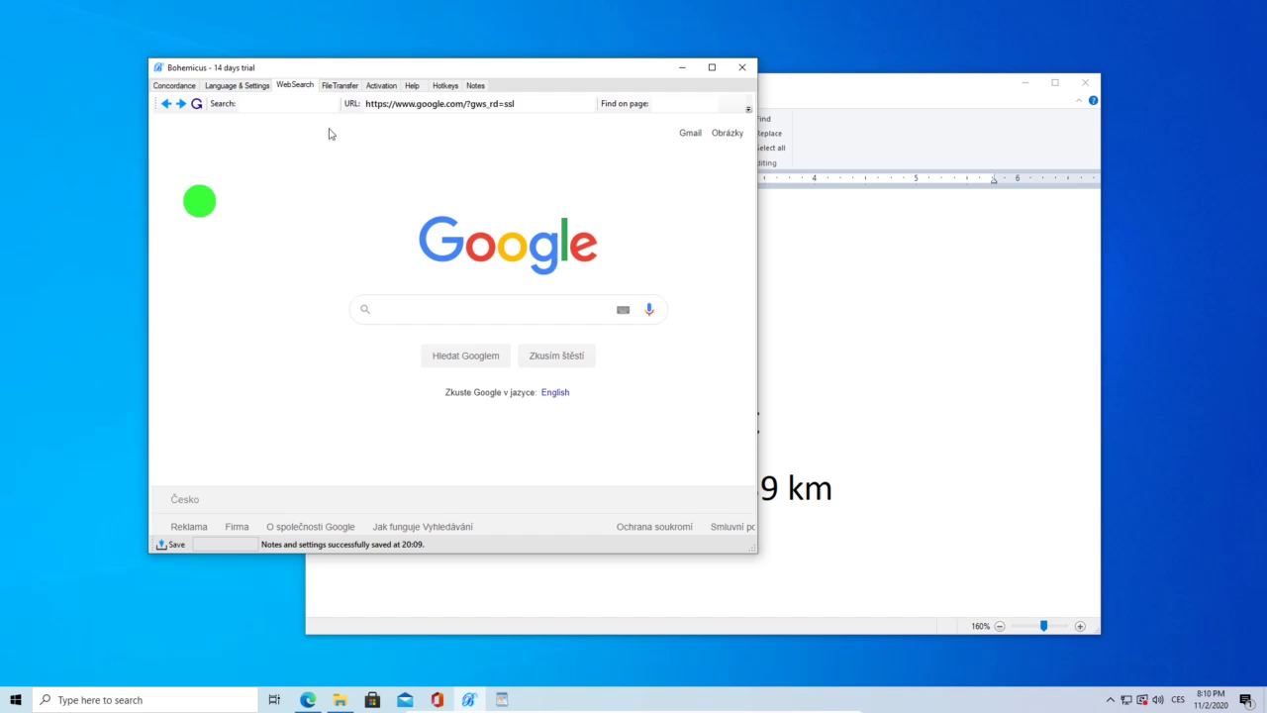
left_click(419, 302)
key("ctrl+v")
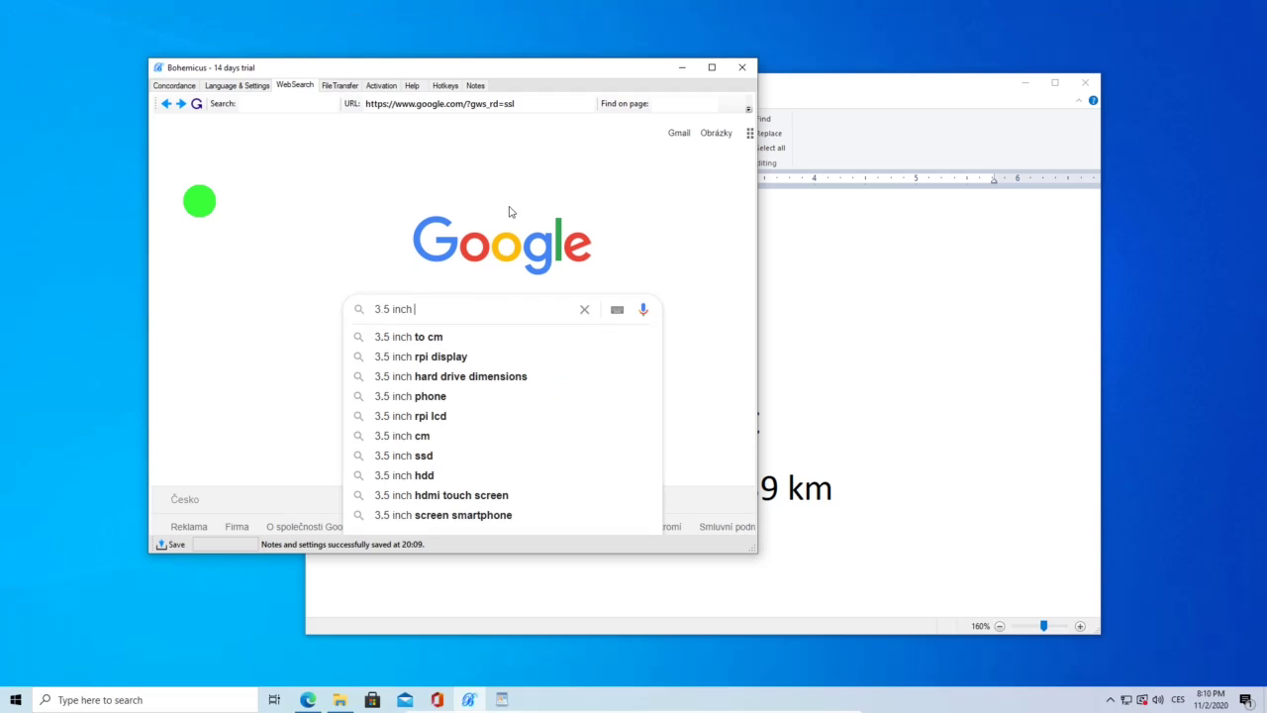
type("in cm")
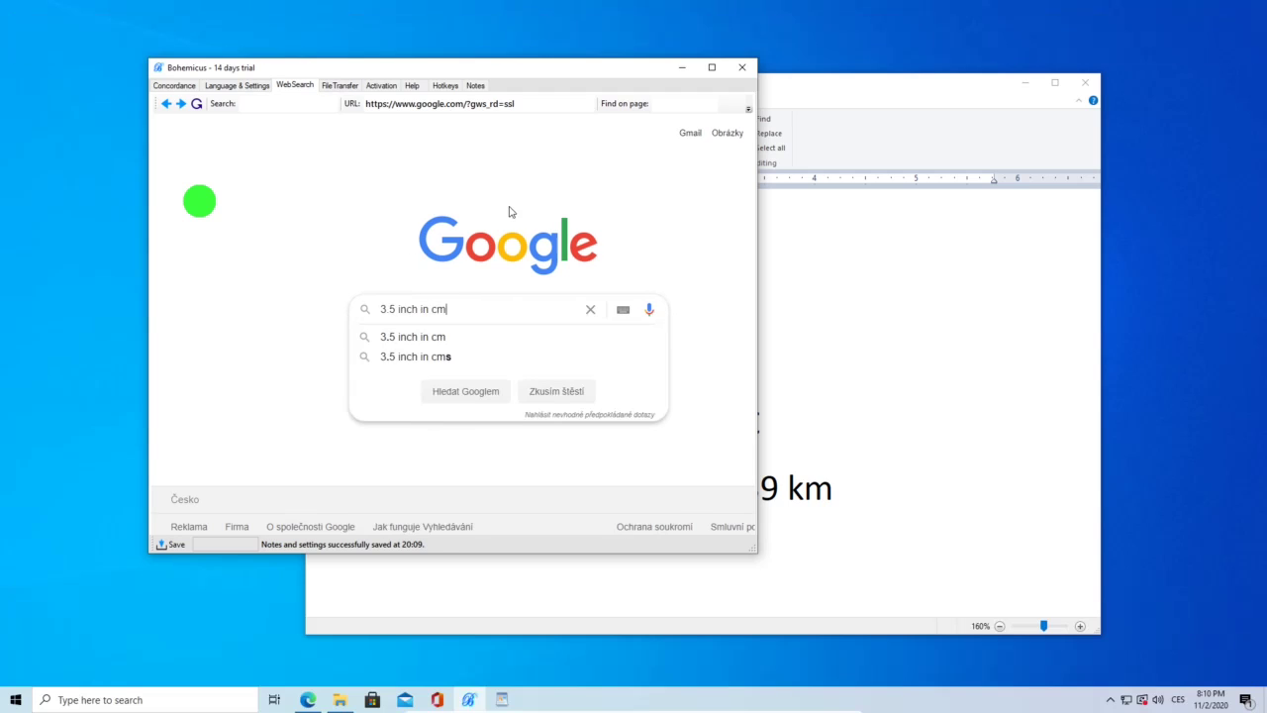
key("Return")
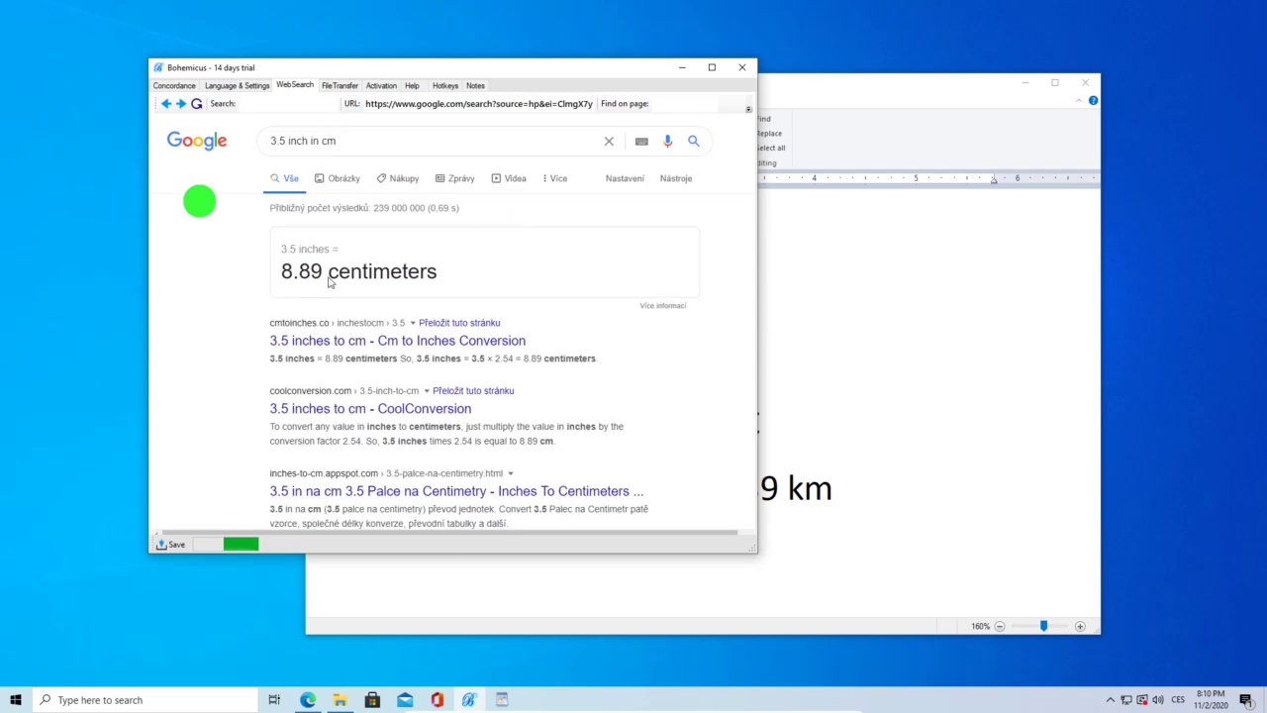
Step: Copy "63 °F" from the WordPad document, search Google for "63 °F in celsius" in Bohemicus, and move its window aside
left_click(1048, 346)
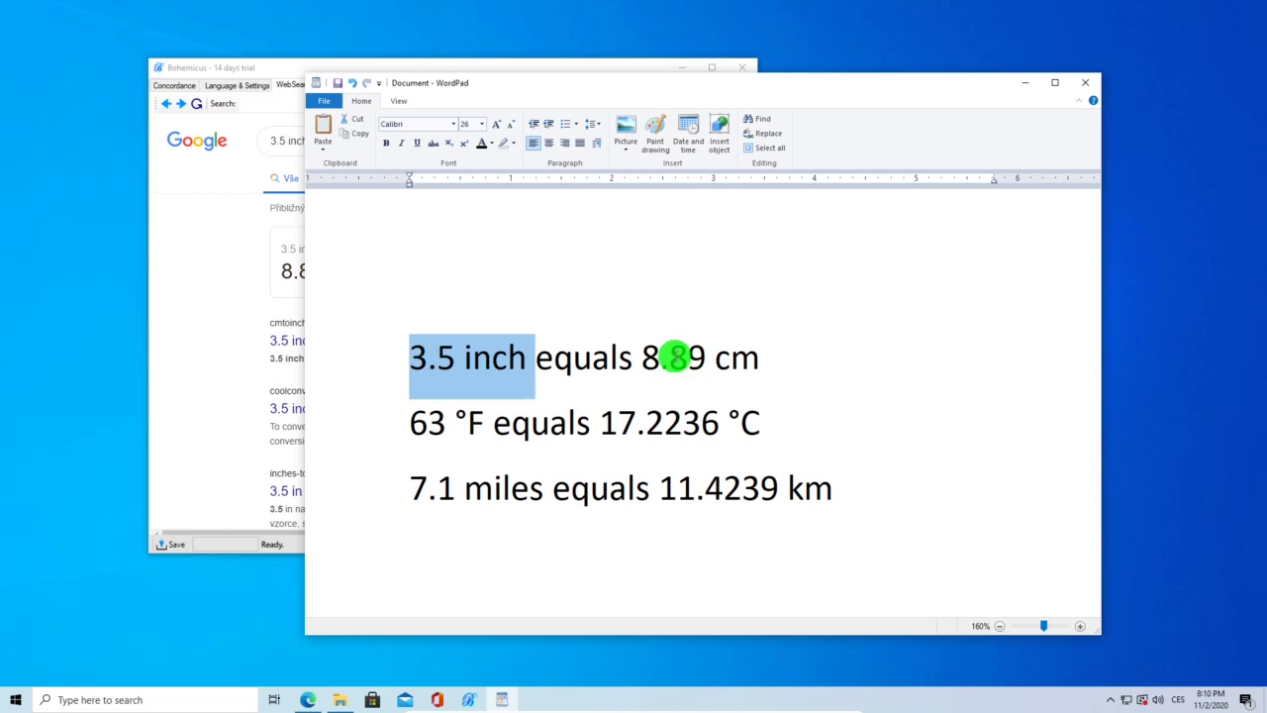
mouse_move(421, 420)
left_mouse_down()
mouse_move(466, 422)
mouse_move(442, 417)
left_mouse_up()
left_click(283, 315)
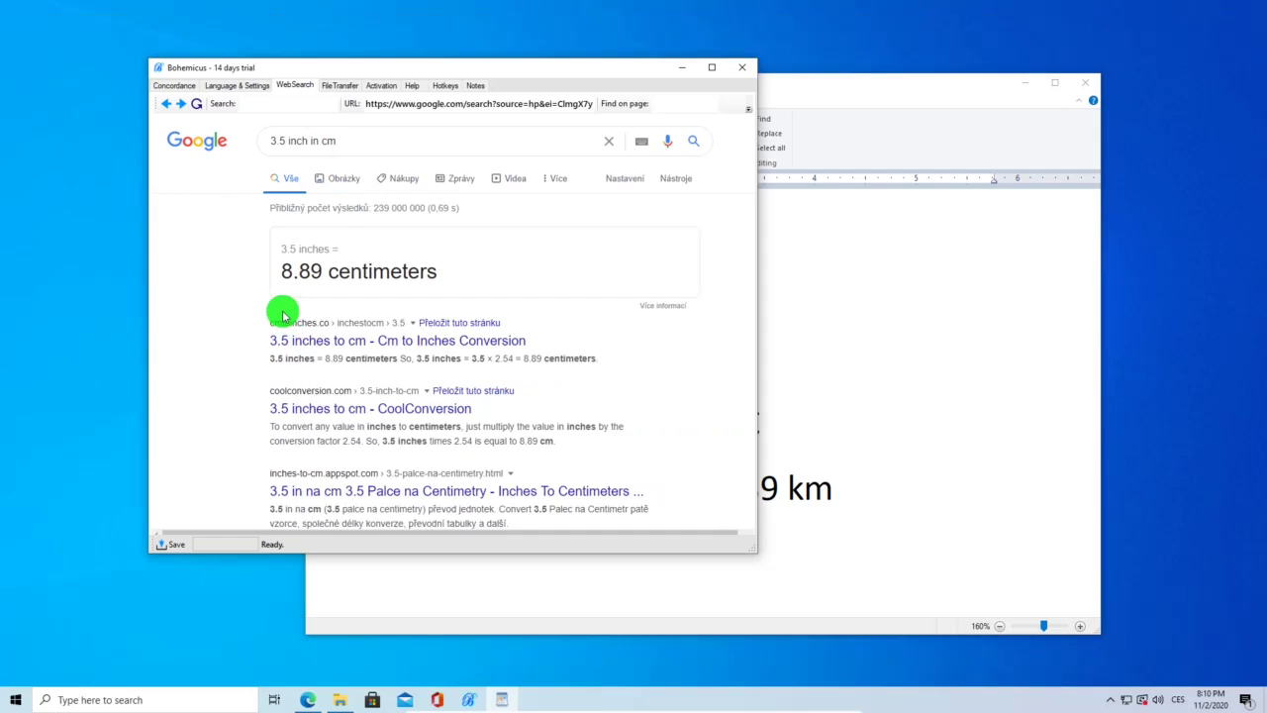
left_click_drag(342, 140, 222, 145)
key("ctrl+v")
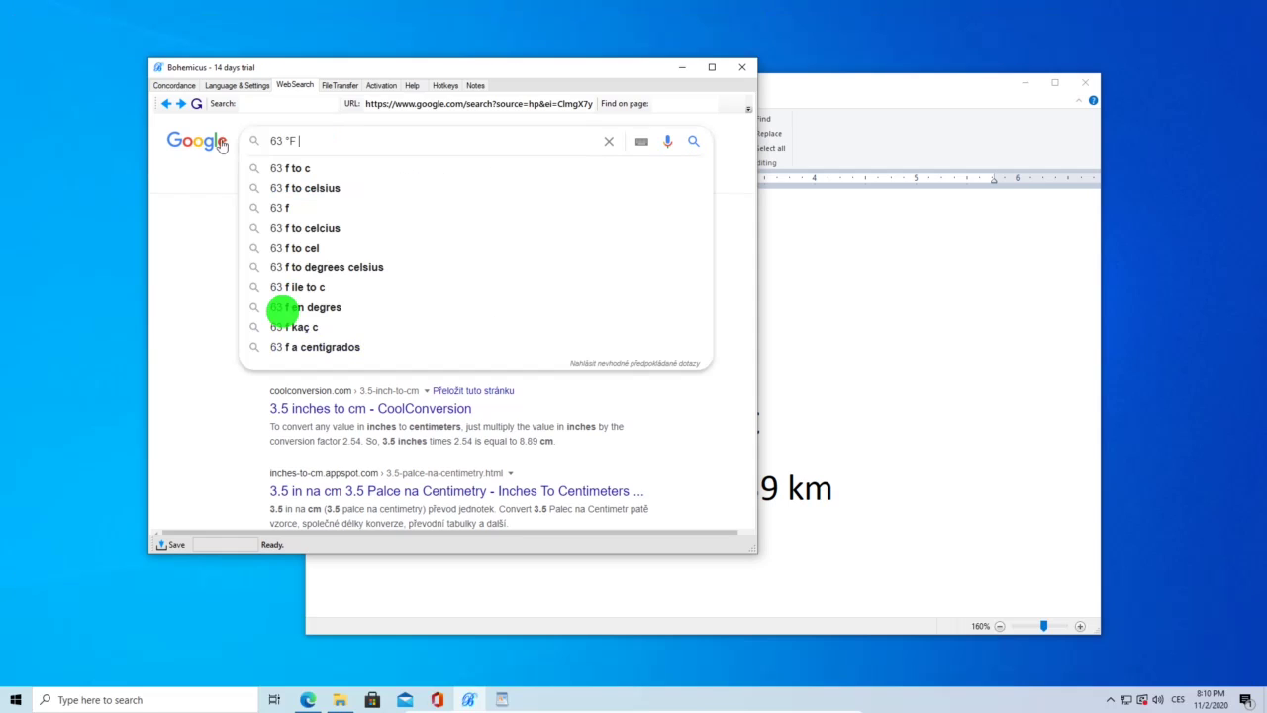
type("in celsius")
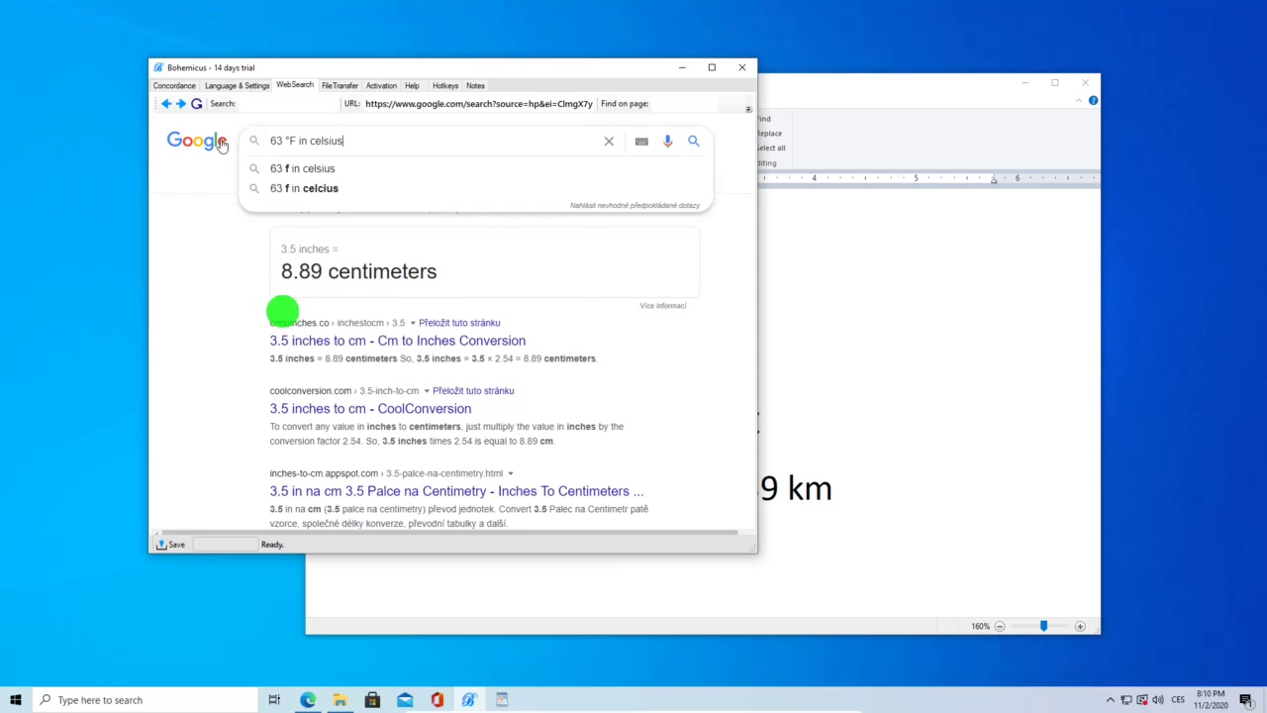
key("Return")
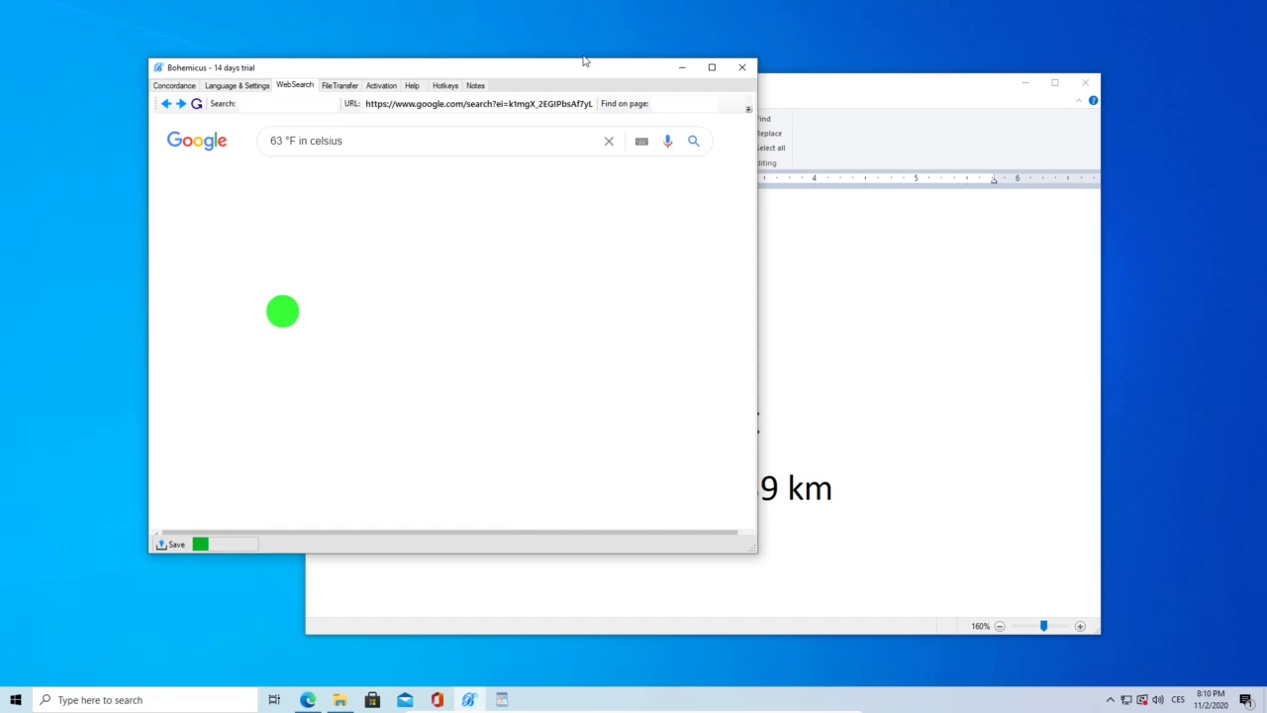
left_click_drag(573, 62, 504, 62)
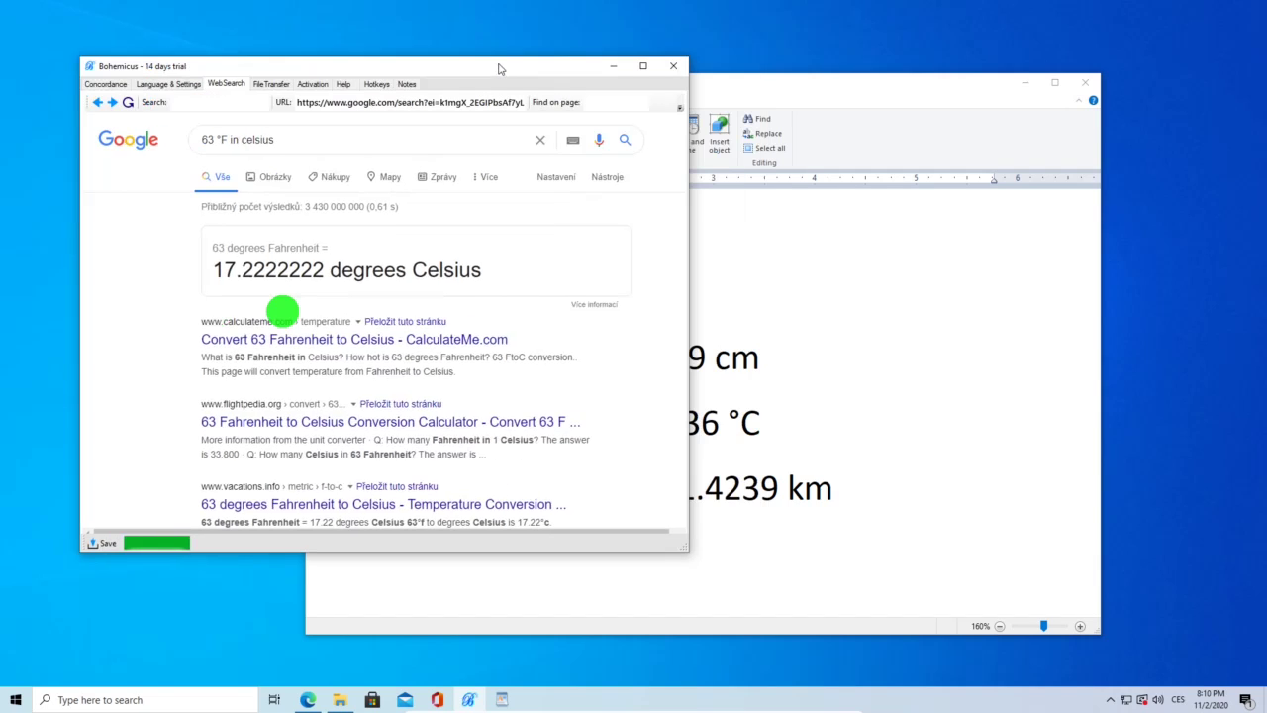
Step: Search Google in Bohemicus for "7.1 miles in km" using the copied document text, and compare the result with the WordPad line
left_click(821, 351)
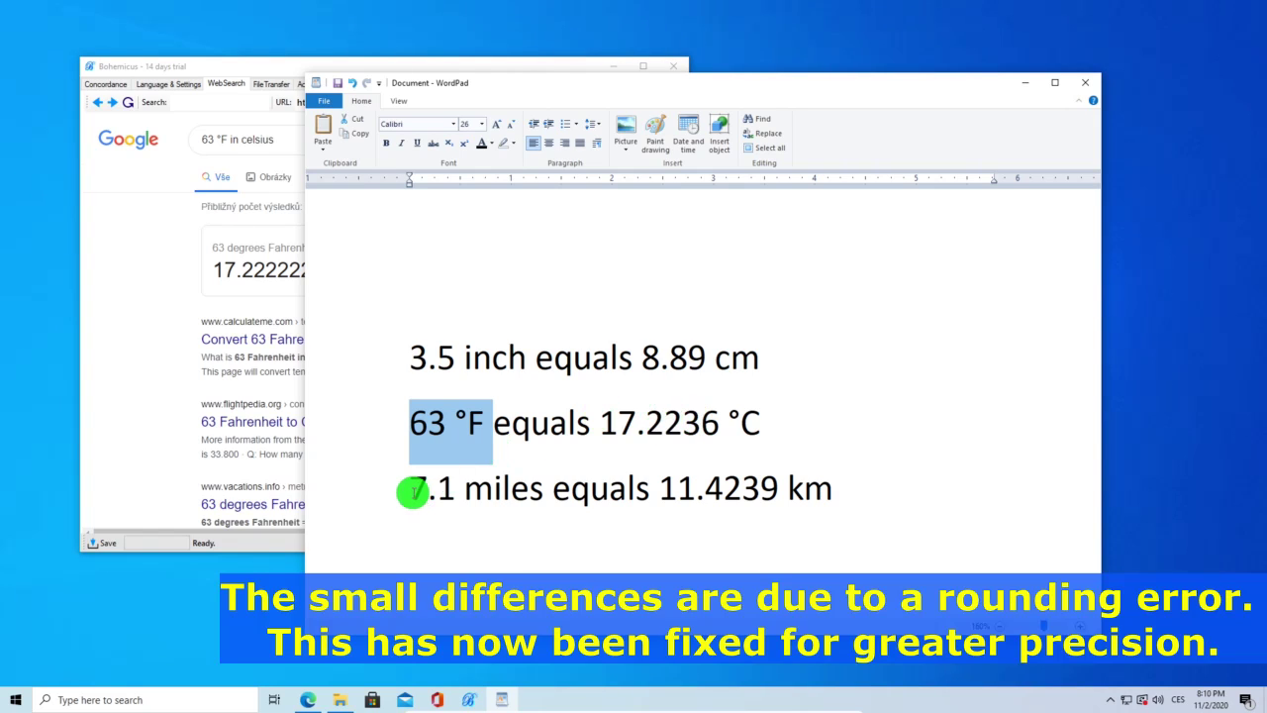
left_click_drag(410, 489, 495, 489)
key("ctrl+c")
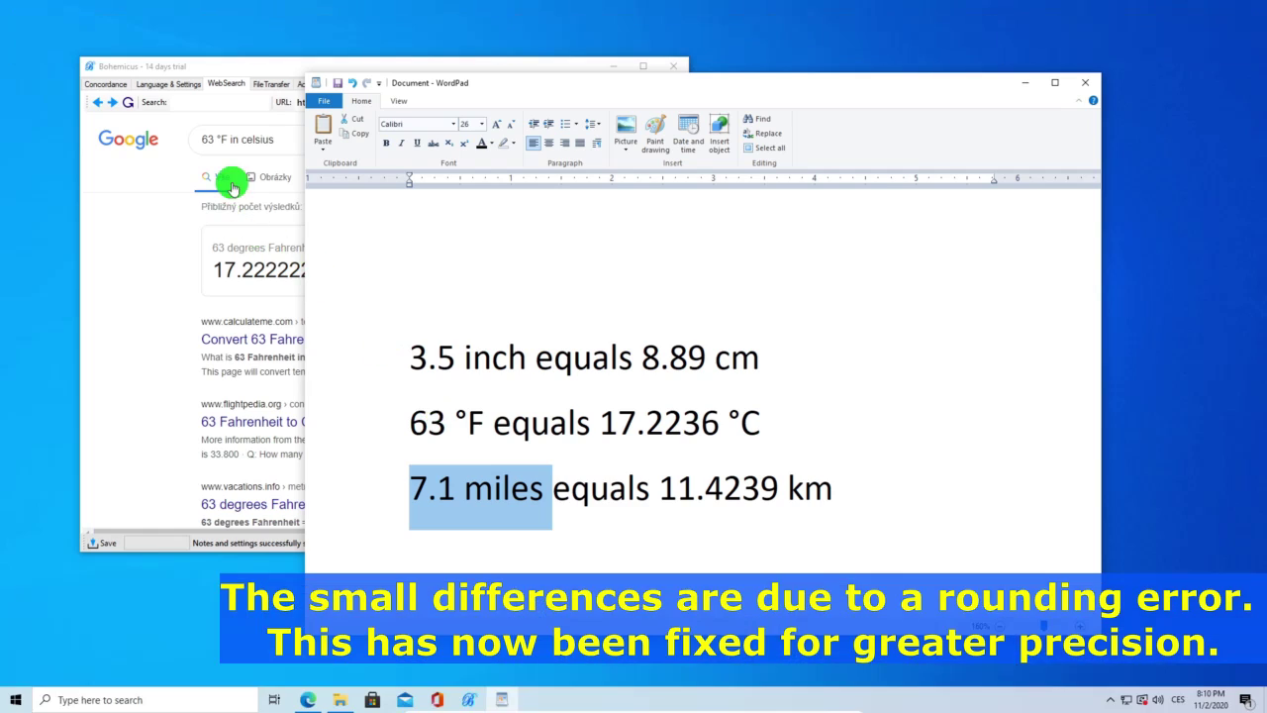
left_click(242, 142)
key("ctrl+a")
key("ctrl+v")
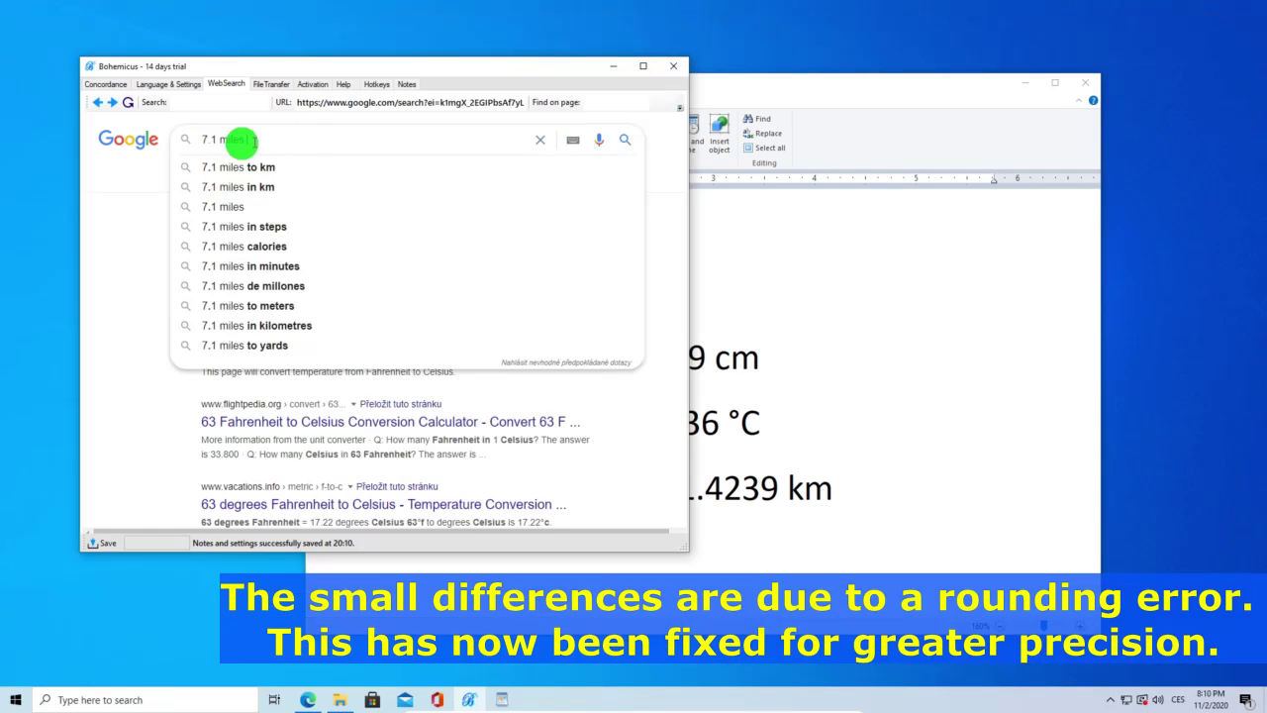
type("in km")
key("Return")
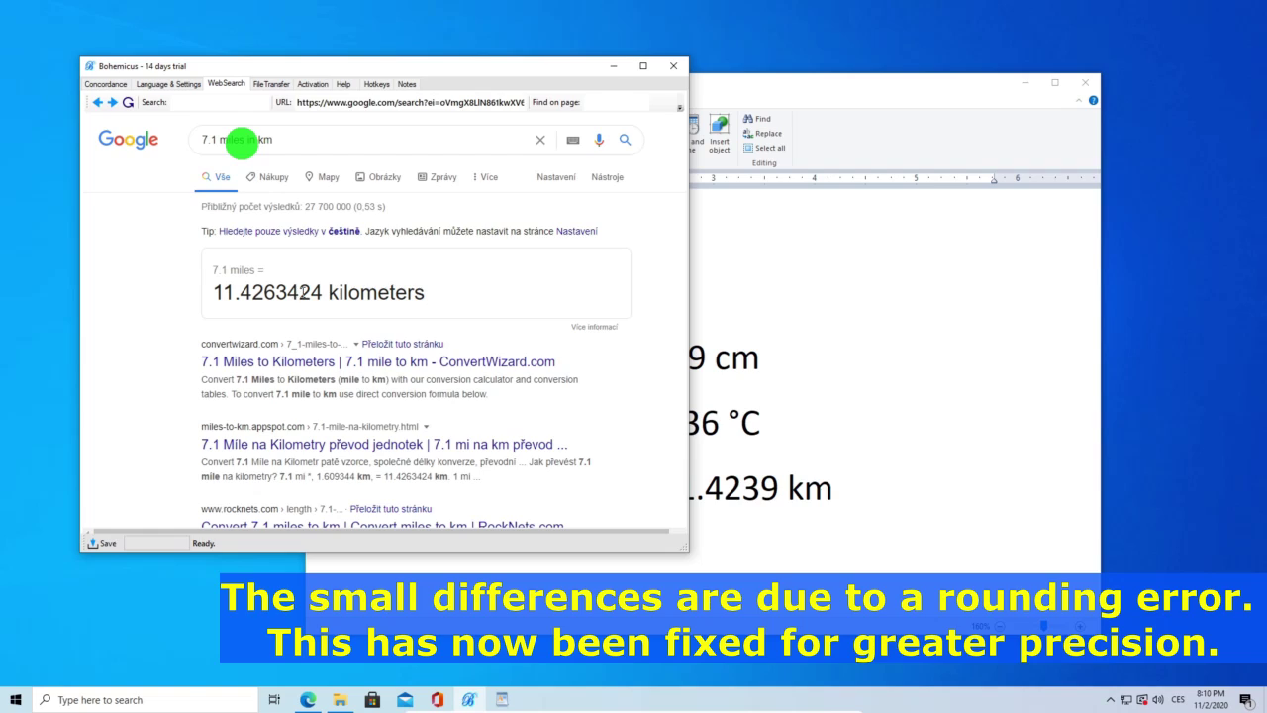
left_click(1032, 400)
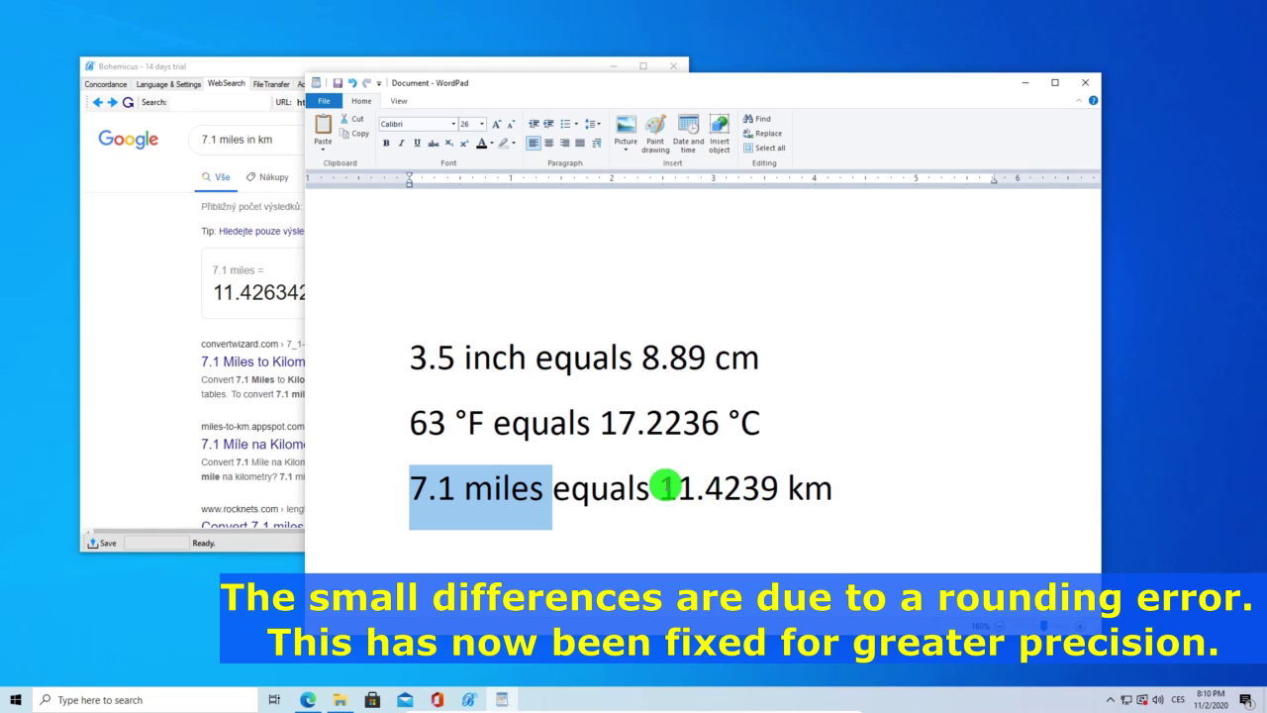
left_click(661, 487)
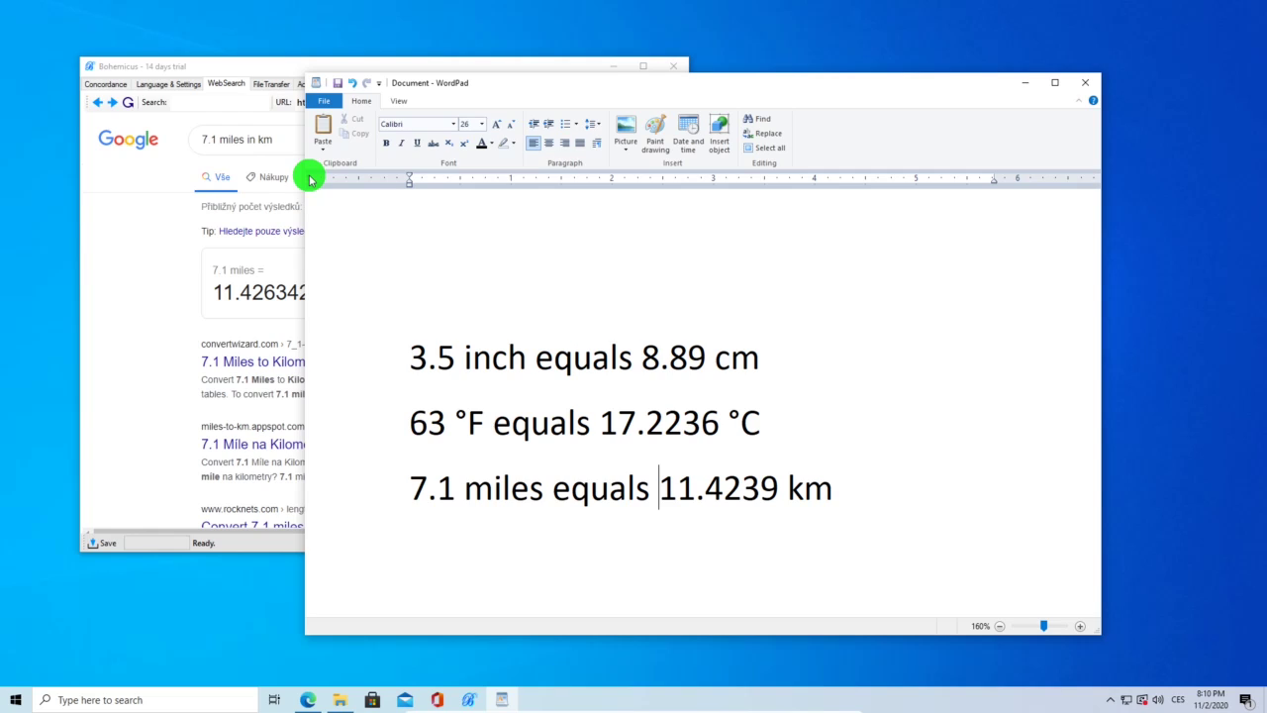
Step: Open the Bohemicus language settings and review the available options for all three unit conversions without changing them
left_click(174, 85)
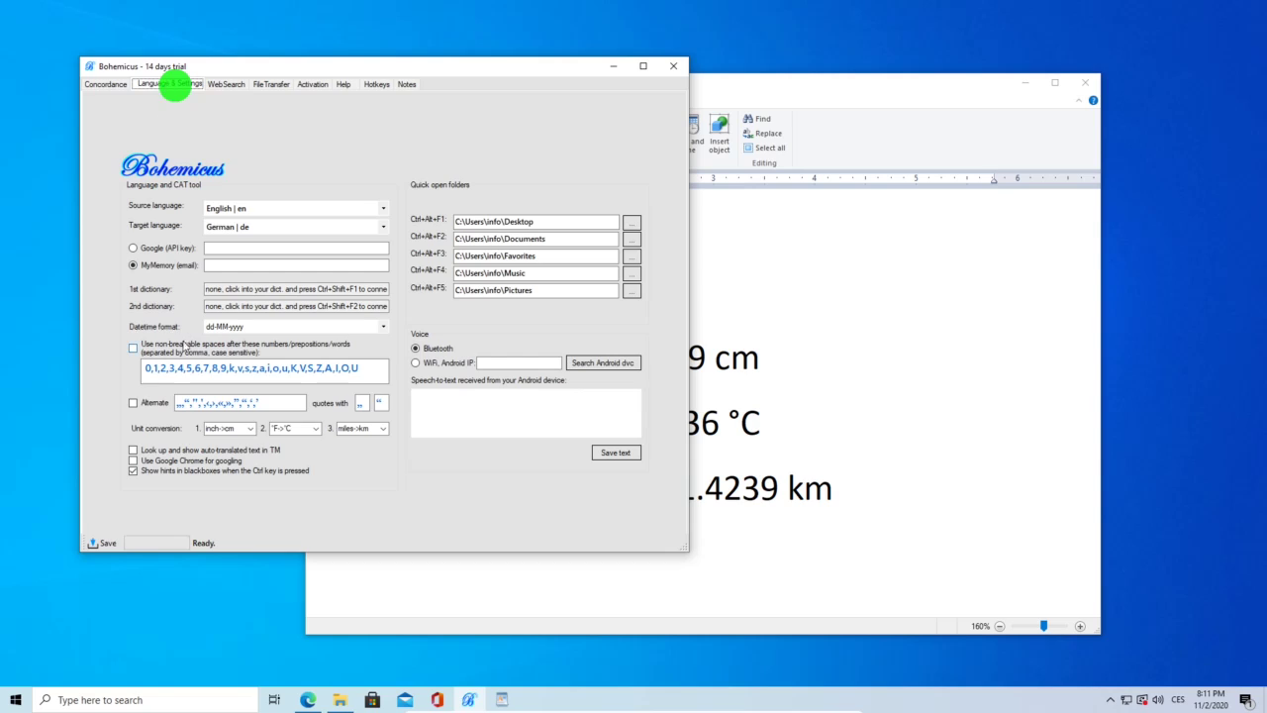
left_click(234, 428)
left_click(297, 429)
left_click(342, 428)
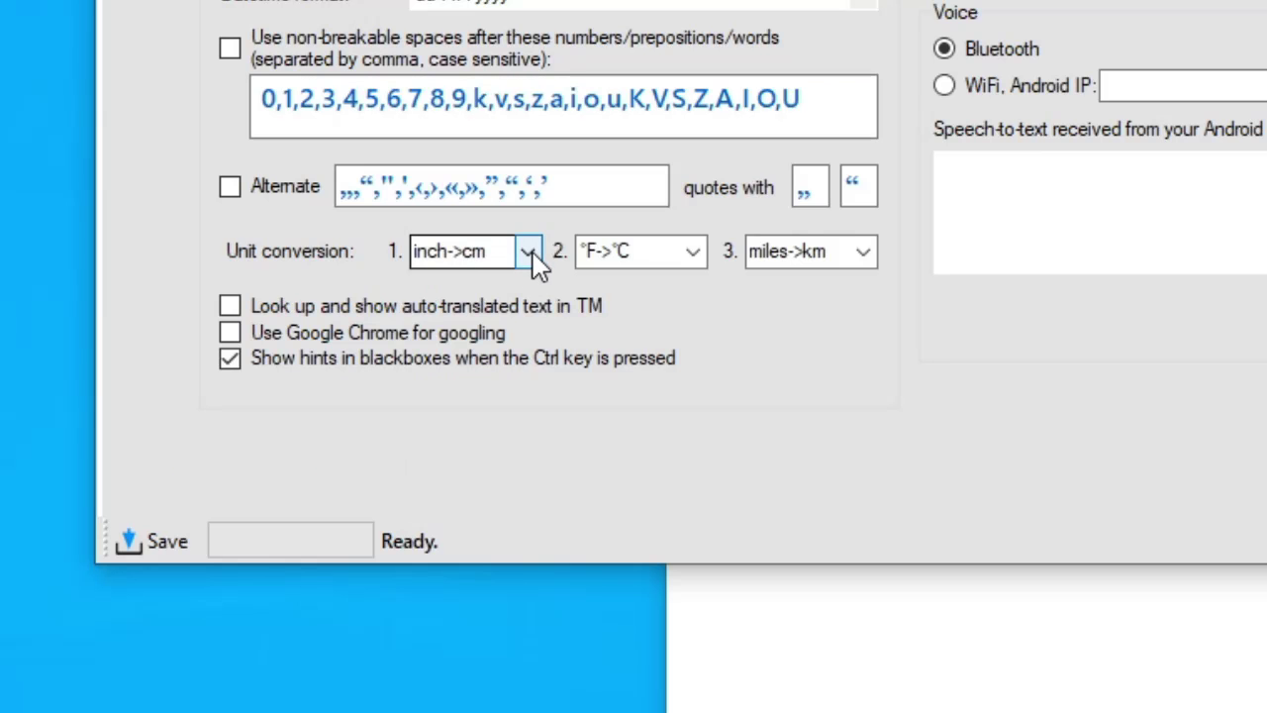
left_click(531, 253)
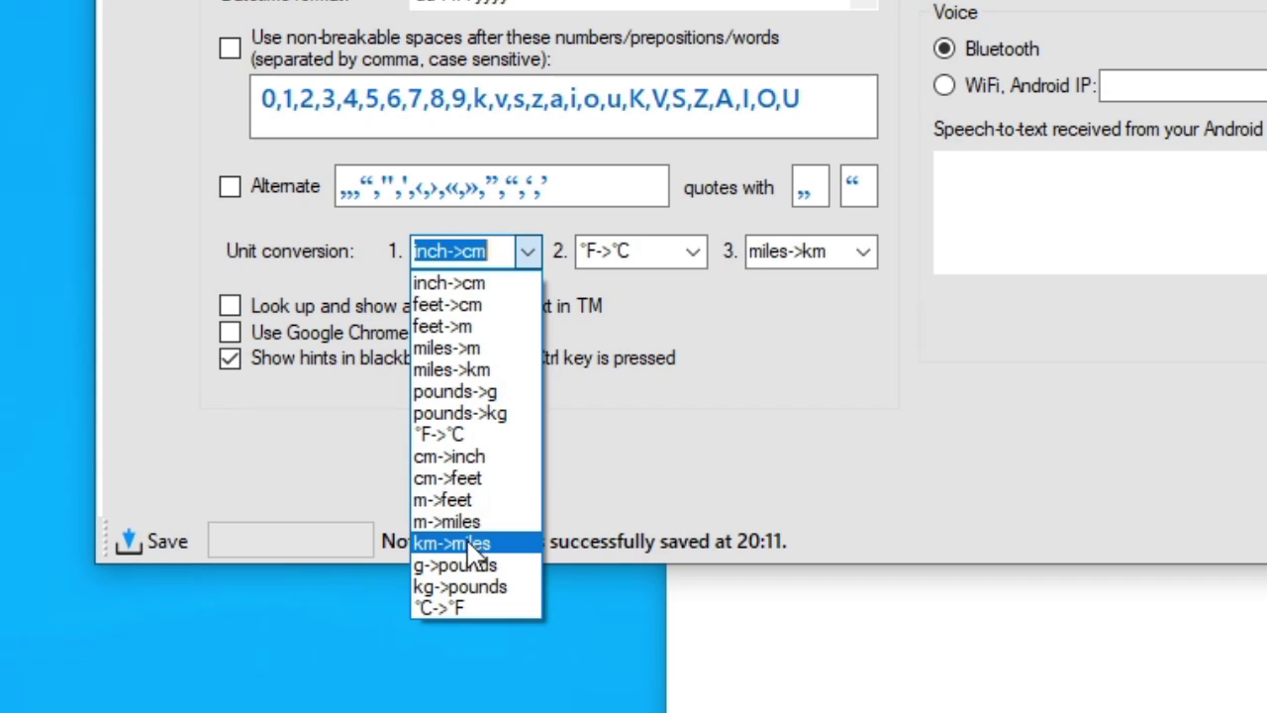
left_click(720, 302)
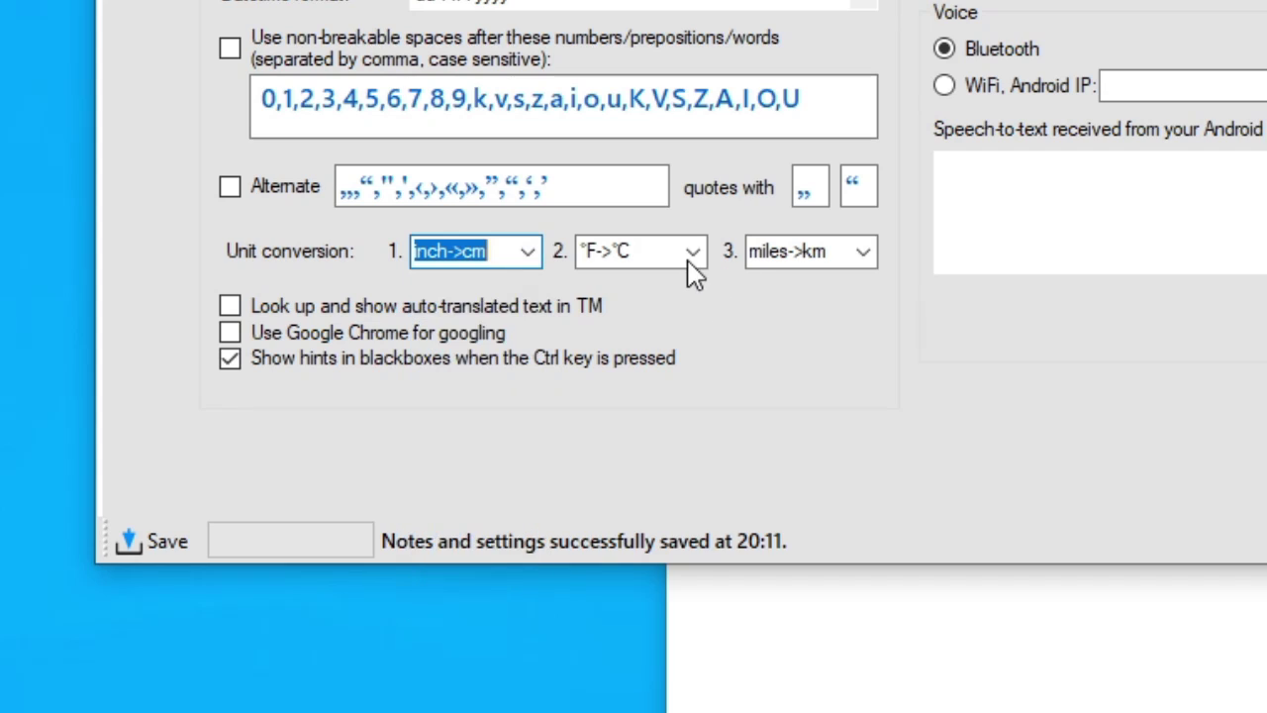
left_click(690, 253)
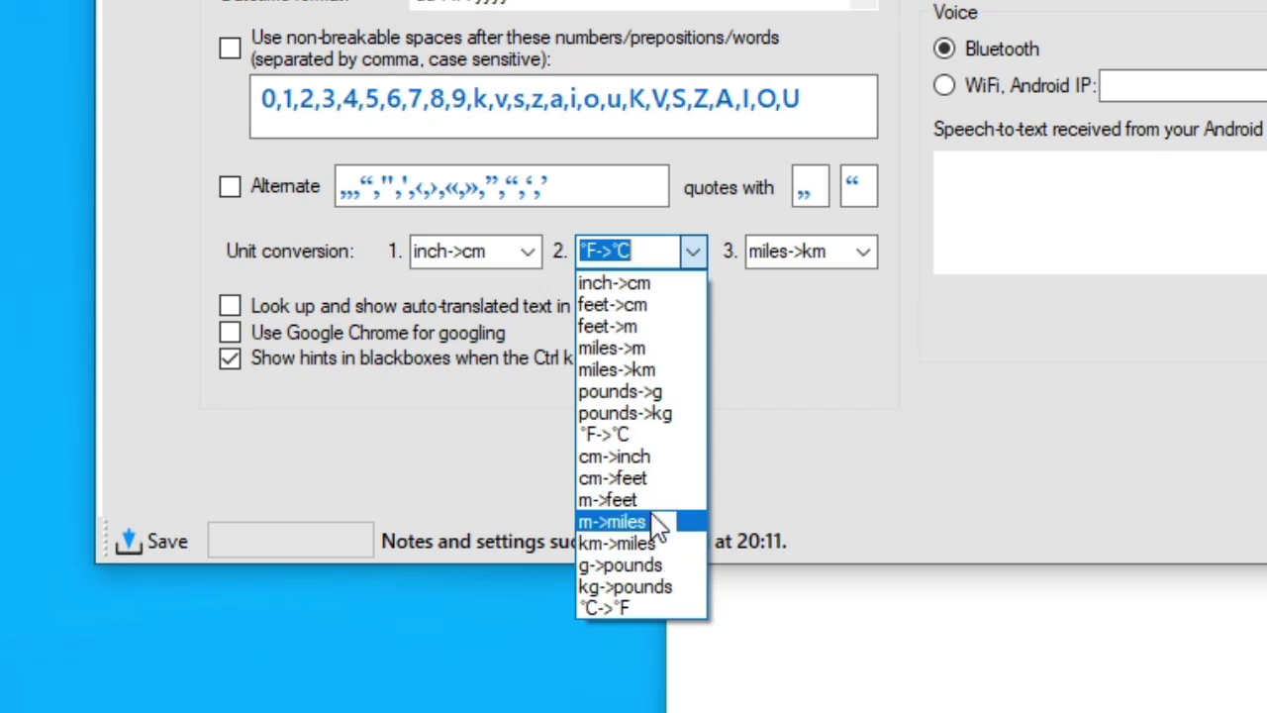
left_click(857, 255)
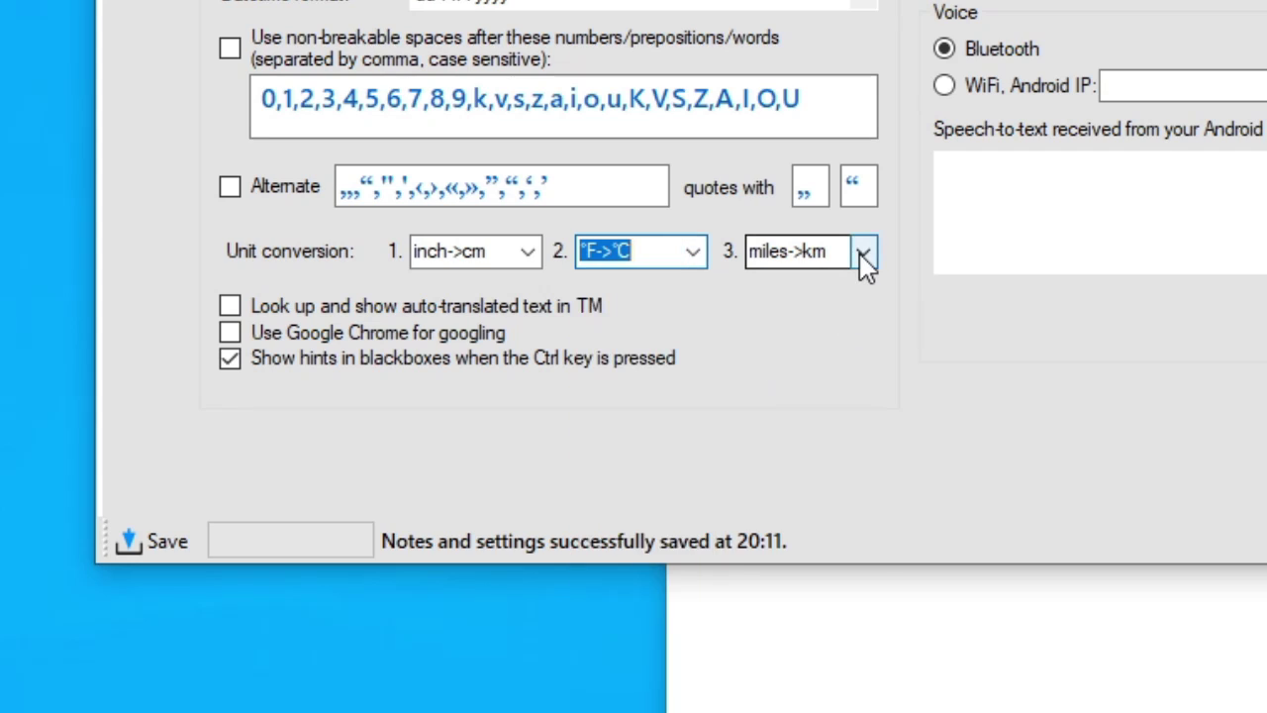
left_click(862, 255)
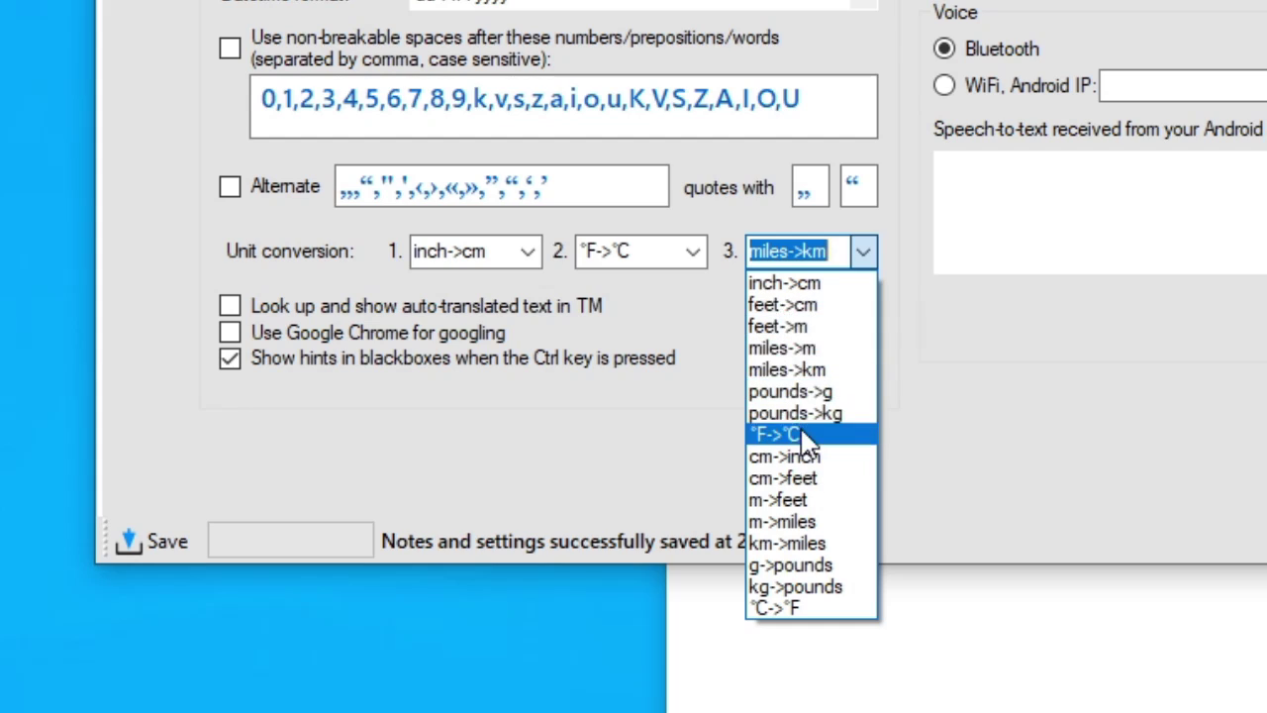
left_click(906, 292)
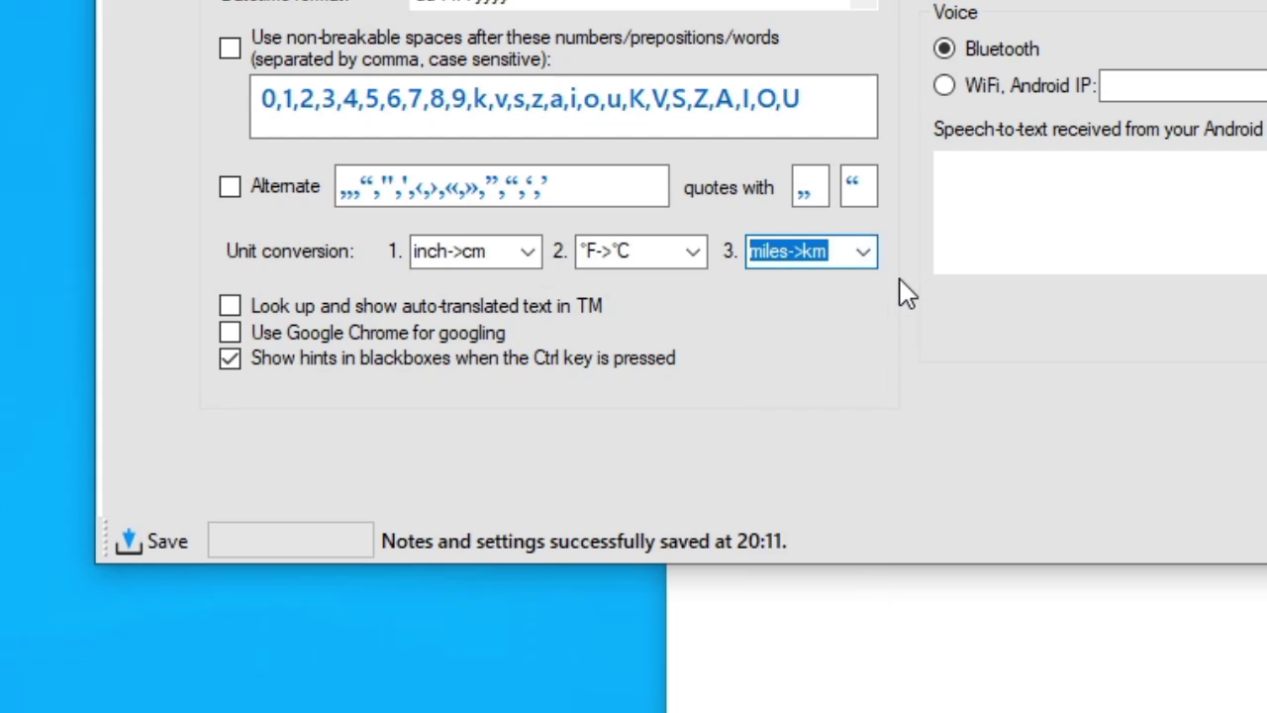